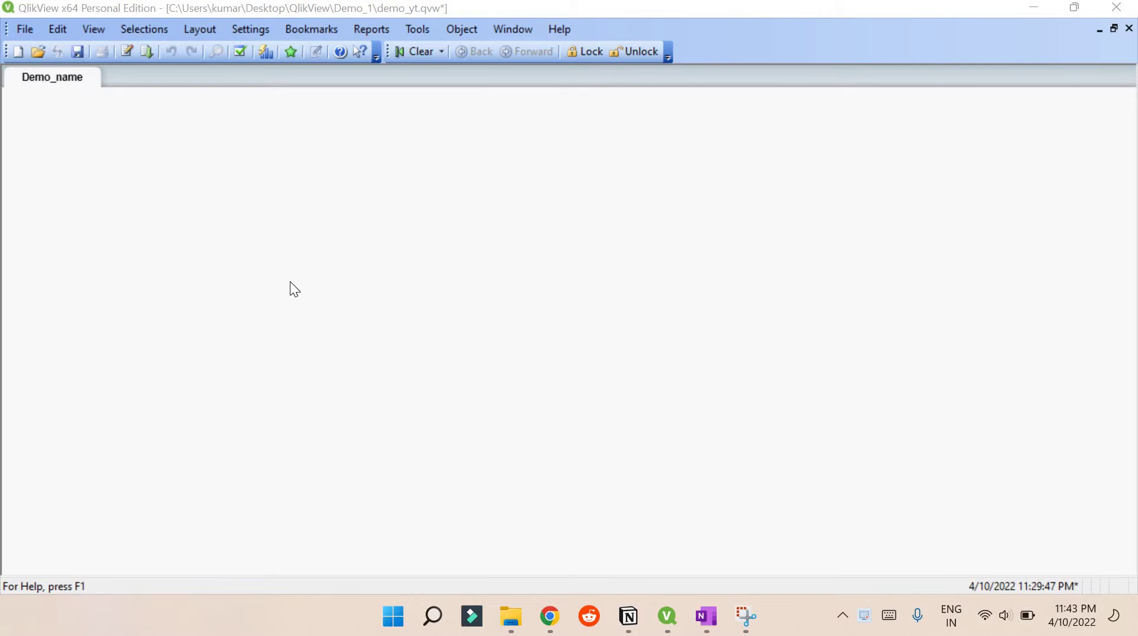
# Open the load script with Ctrl+E and review the date fields derived from Order Date.
pyautogui.hotkey('ctrl', 'e')
pyautogui.scroll(1, 292, 282)
pyautogui.scroll(1, 292, 282)
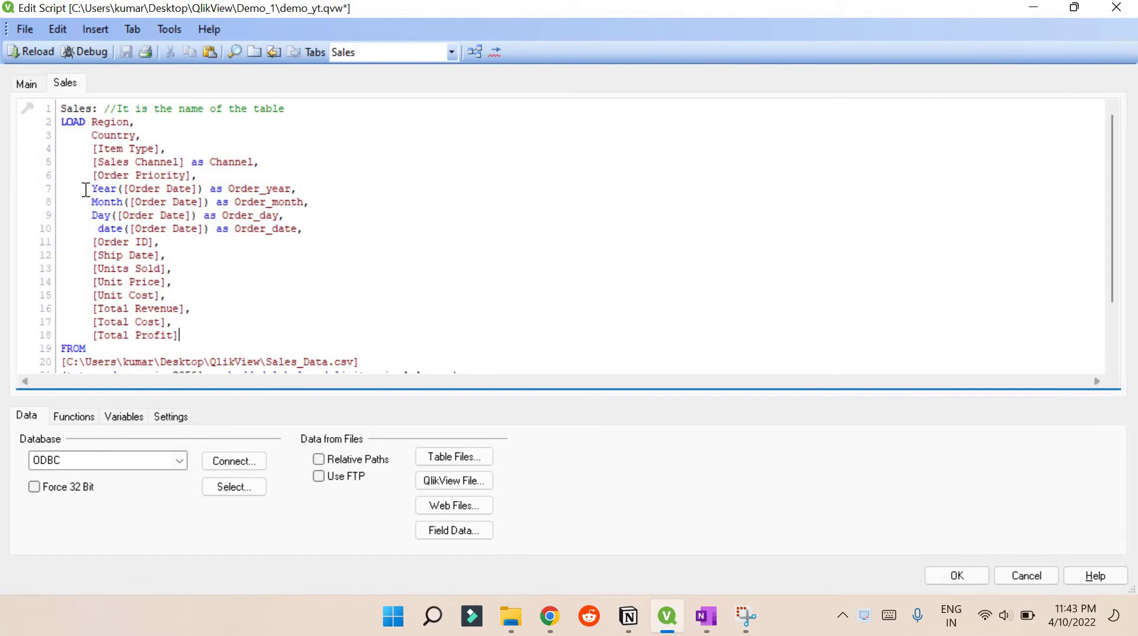
pyautogui.moveTo(86, 190); pyautogui.dragTo(193, 233)
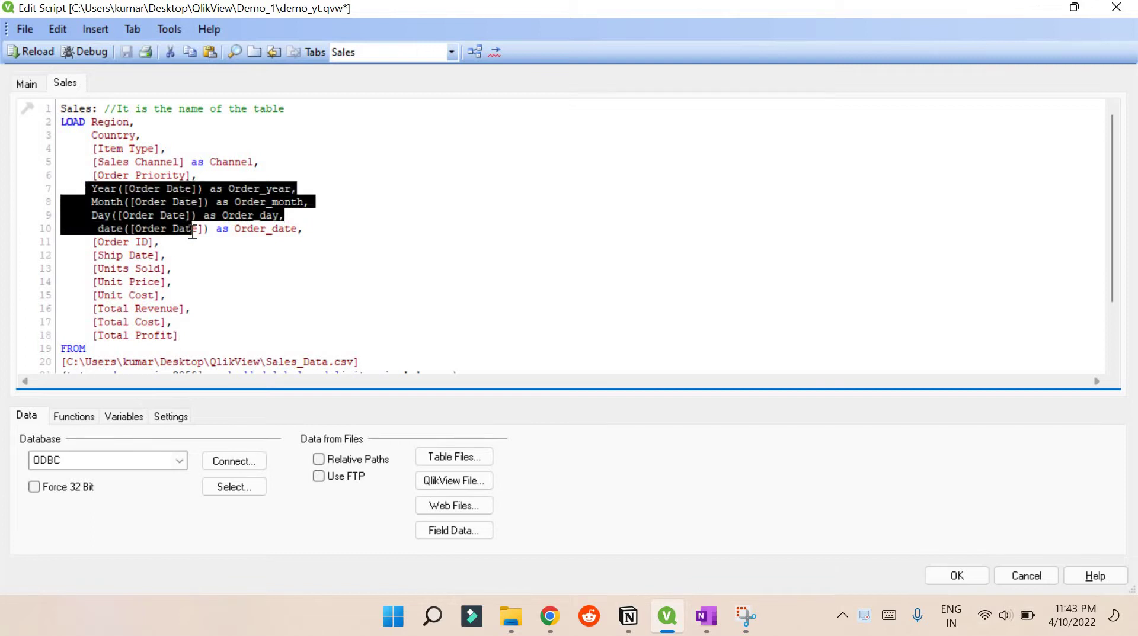
pyautogui.click(193, 232)
pyautogui.scroll(-2, 208, 256)
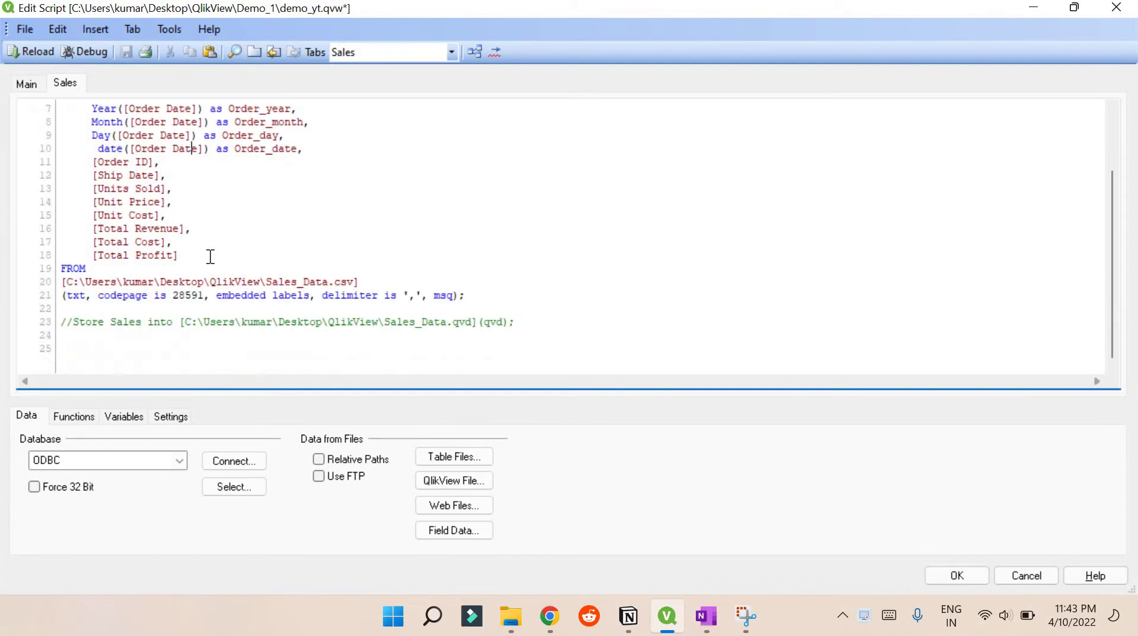
# Uncomment the Store Sales into Sales_Data.qvd (qvd) line and check its target path.
pyautogui.click(73, 322)
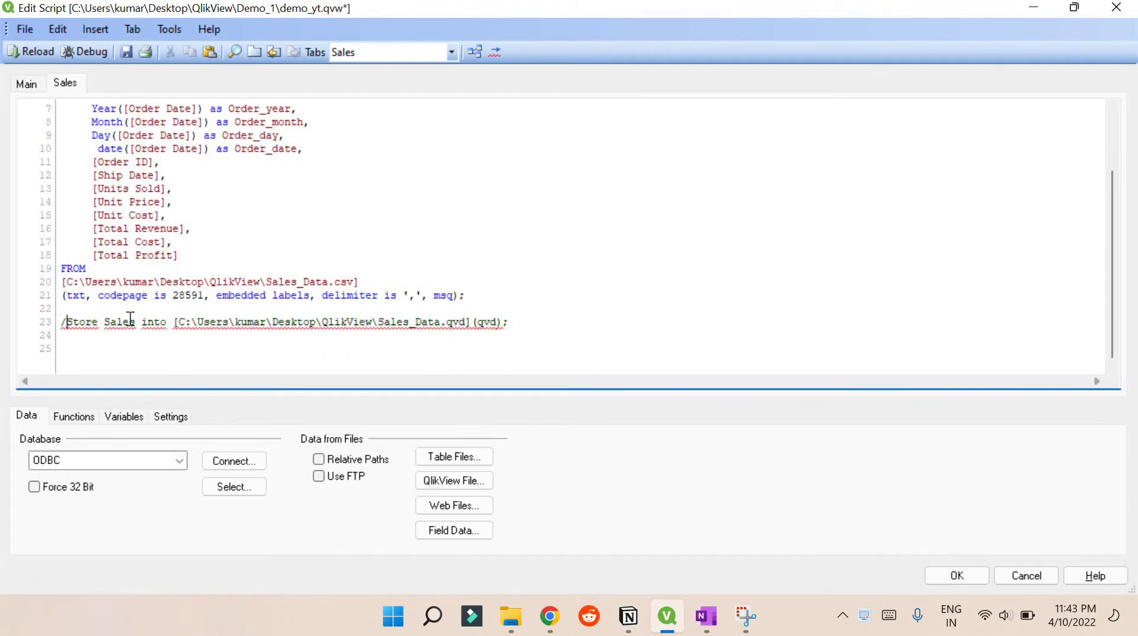
pyautogui.press('BackSpace')
pyautogui.press('BackSpace')
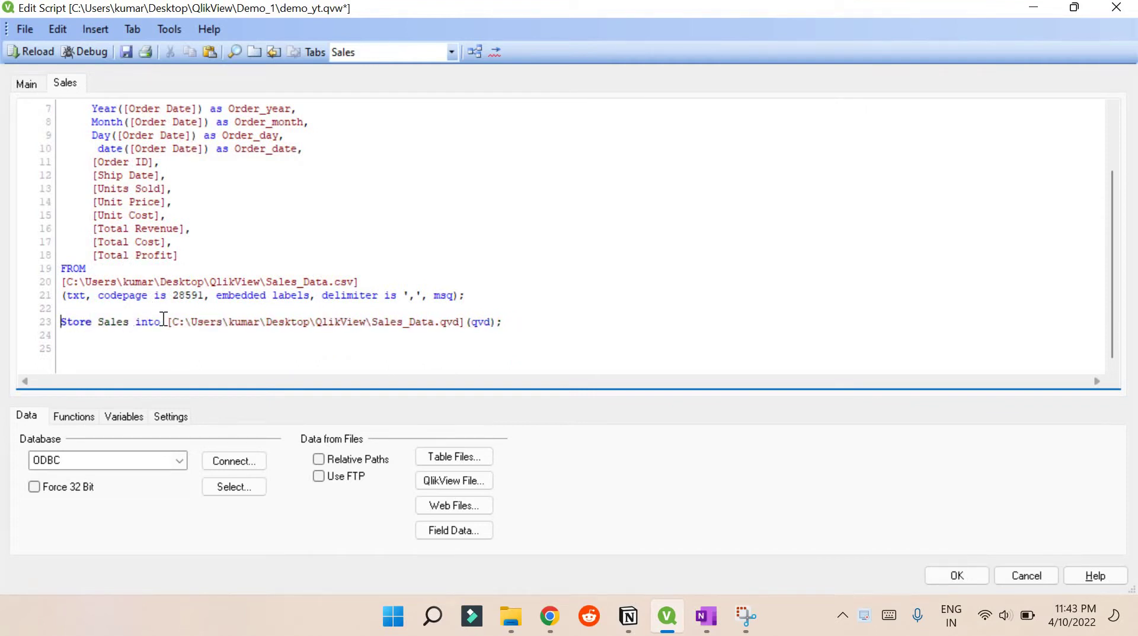
pyautogui.moveTo(86, 282); pyautogui.dragTo(271, 282)
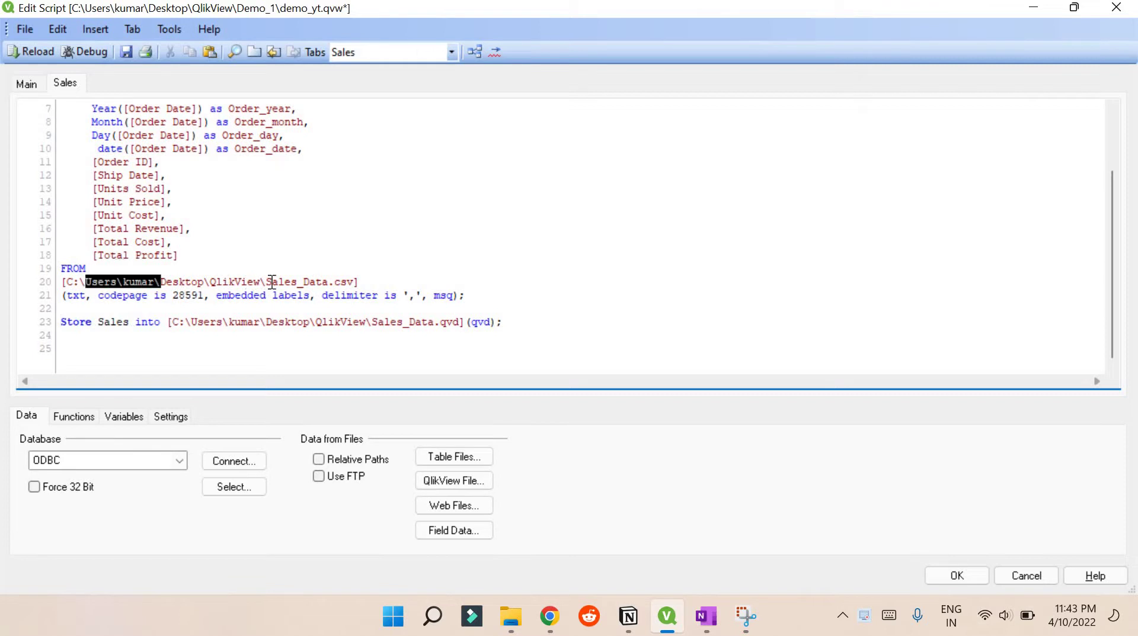
pyautogui.click(309, 284)
pyautogui.click(378, 322)
pyautogui.hotkey('shift', 'Right')
pyautogui.hotkey('shift', 'Right')
pyautogui.hotkey('shift', 'Right')
pyautogui.hotkey('shift', 'Right')
pyautogui.hotkey('shift', 'Right')
pyautogui.hotkey('shift', 'Right')
pyautogui.hotkey('shift', 'Right')
pyautogui.hotkey('shift', 'Right')
pyautogui.hotkey('shift', 'Right')
pyautogui.hotkey('shift', 'Right')
pyautogui.hotkey('shift', 'Right')
pyautogui.hotkey('shift', 'Right')
pyautogui.hotkey('shift', 'Right')
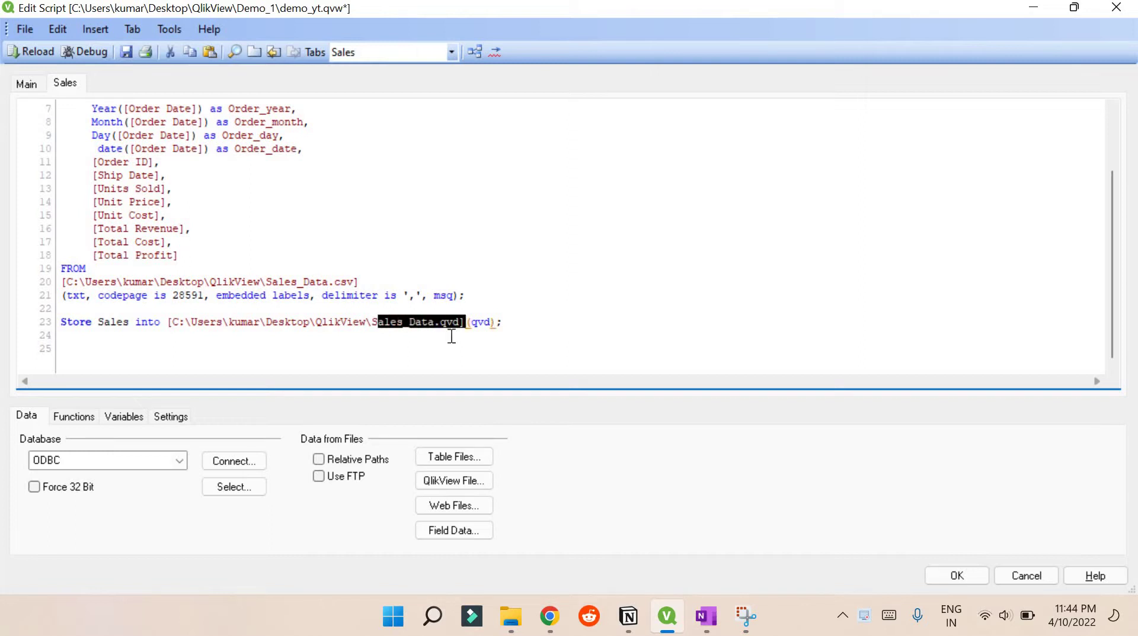
pyautogui.press('Down')
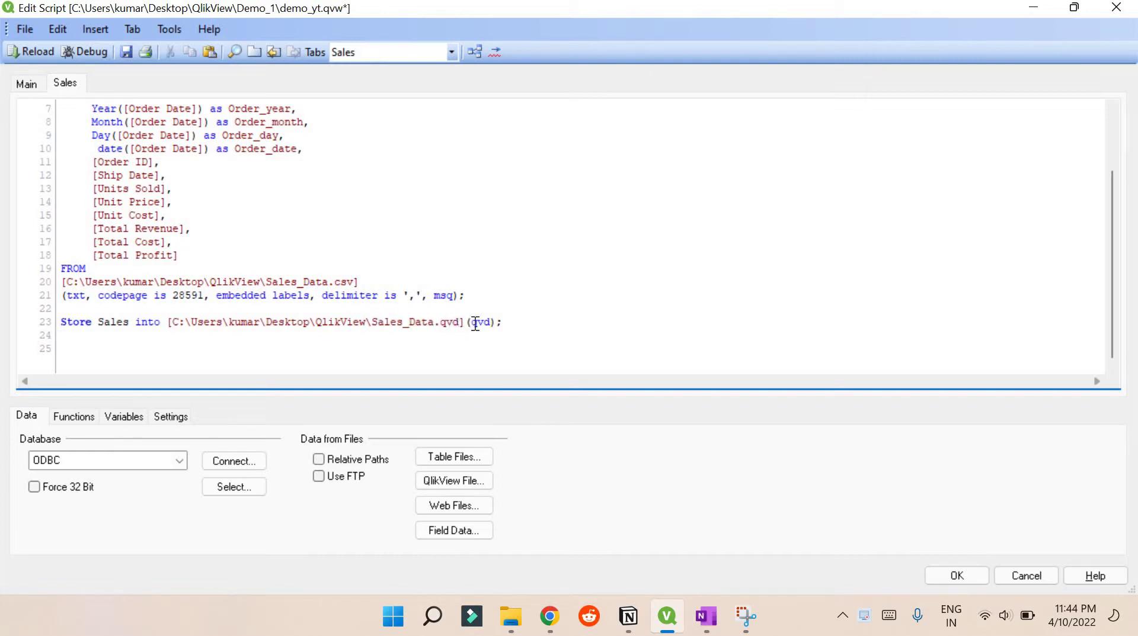
pyautogui.moveTo(505, 322); pyautogui.dragTo(67, 317)
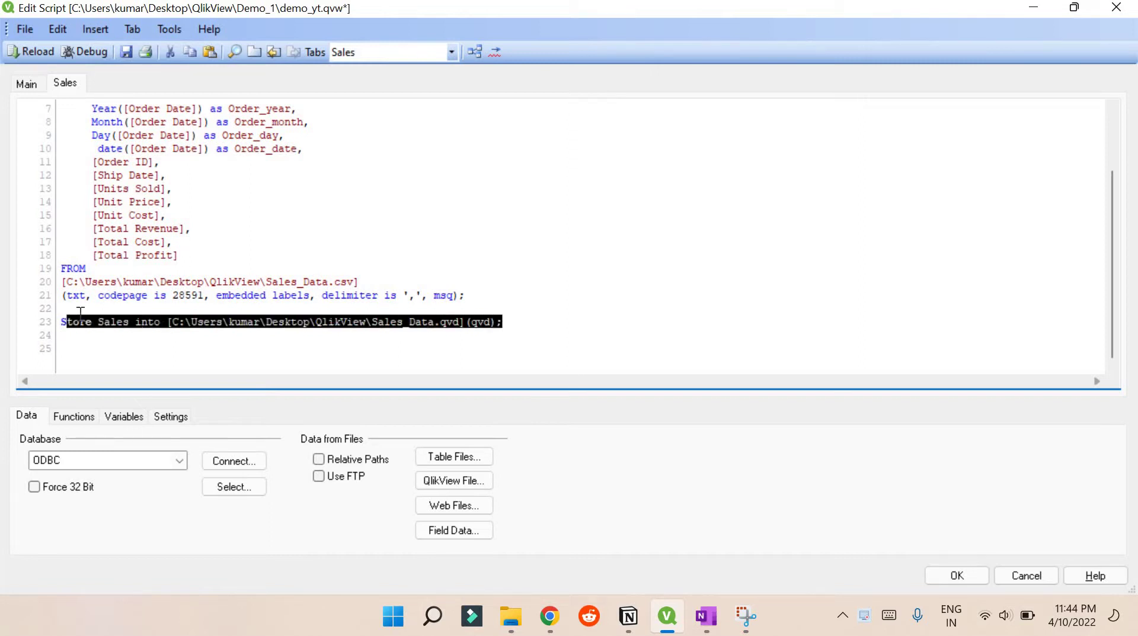
pyautogui.click(178, 304)
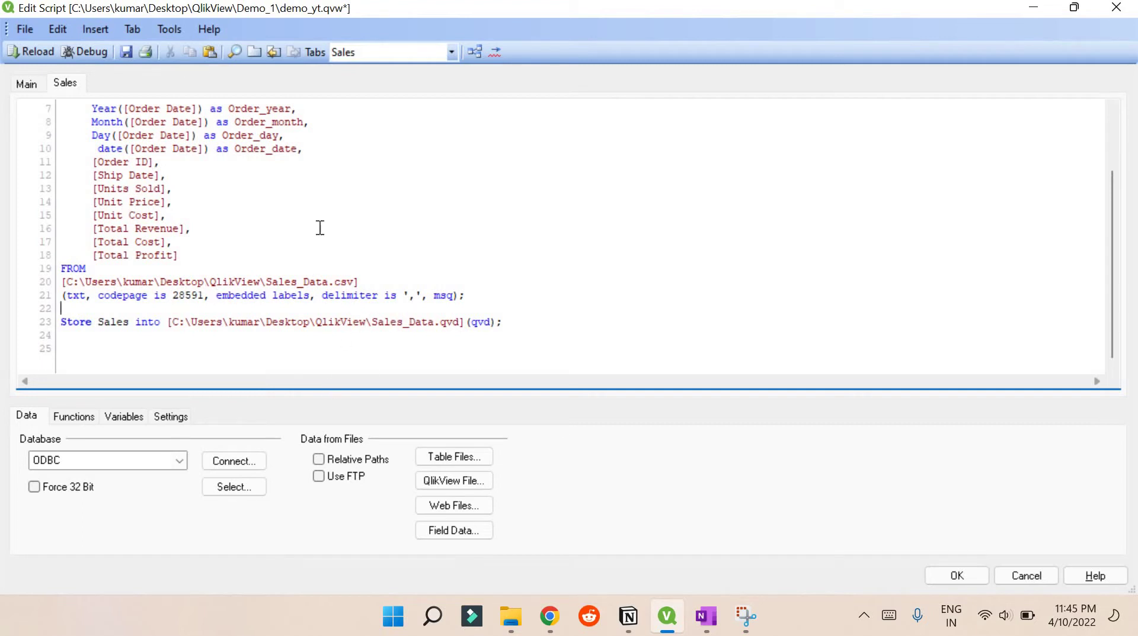
# Reload the script to load the 17 Sales fields, including Order_year, Order_month, Order_day and Order_date.
pyautogui.click(50, 54)
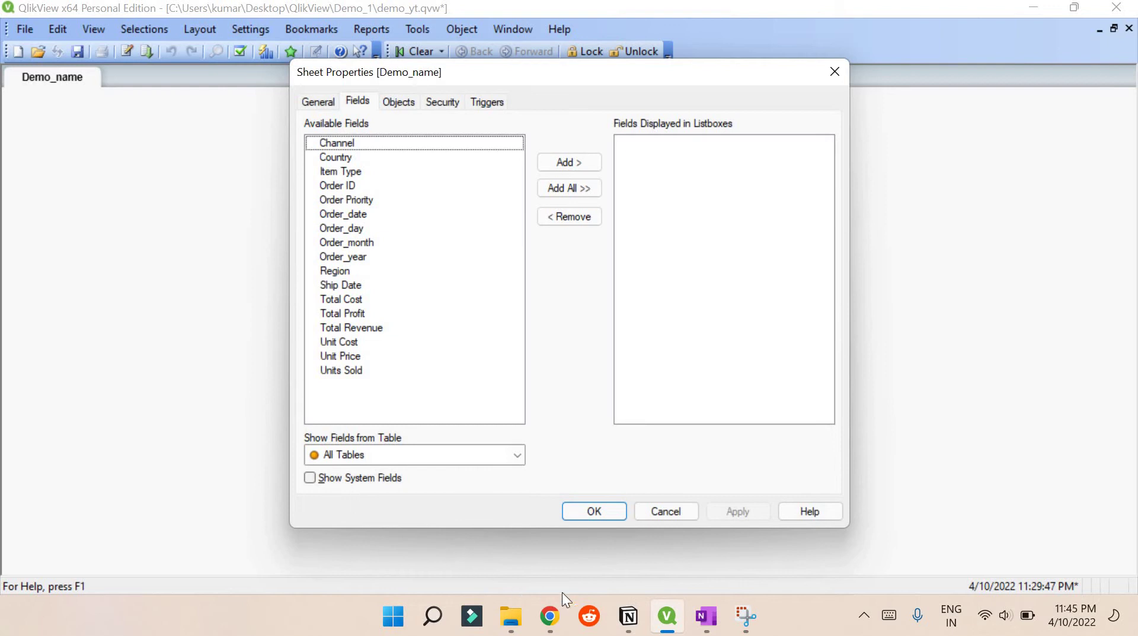
pyautogui.click(513, 620)
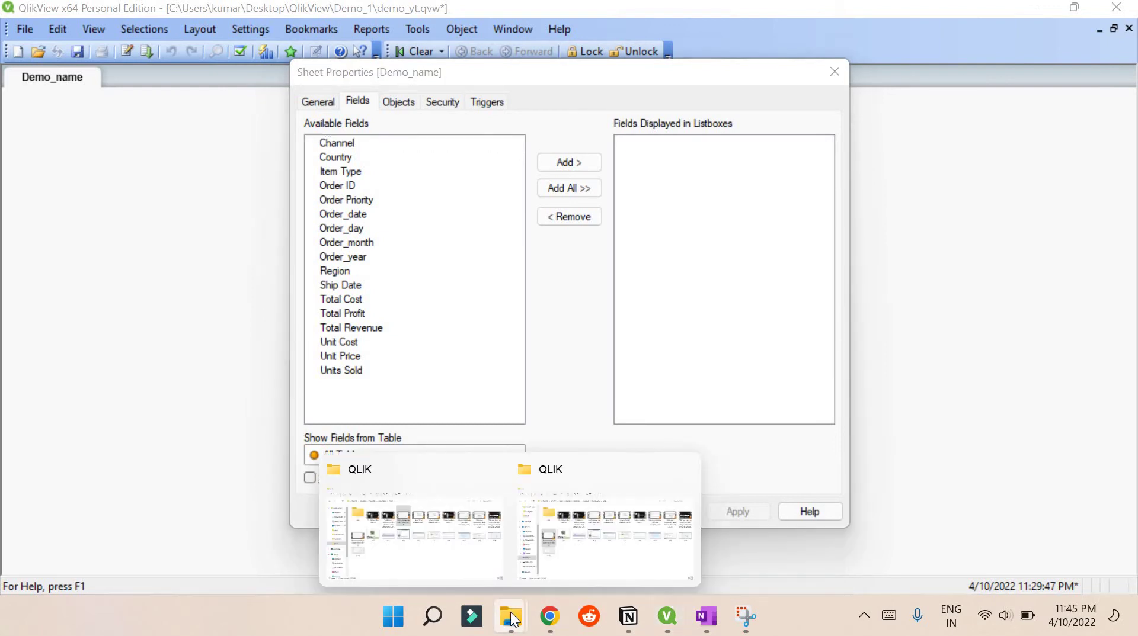
pyautogui.click(203, 499)
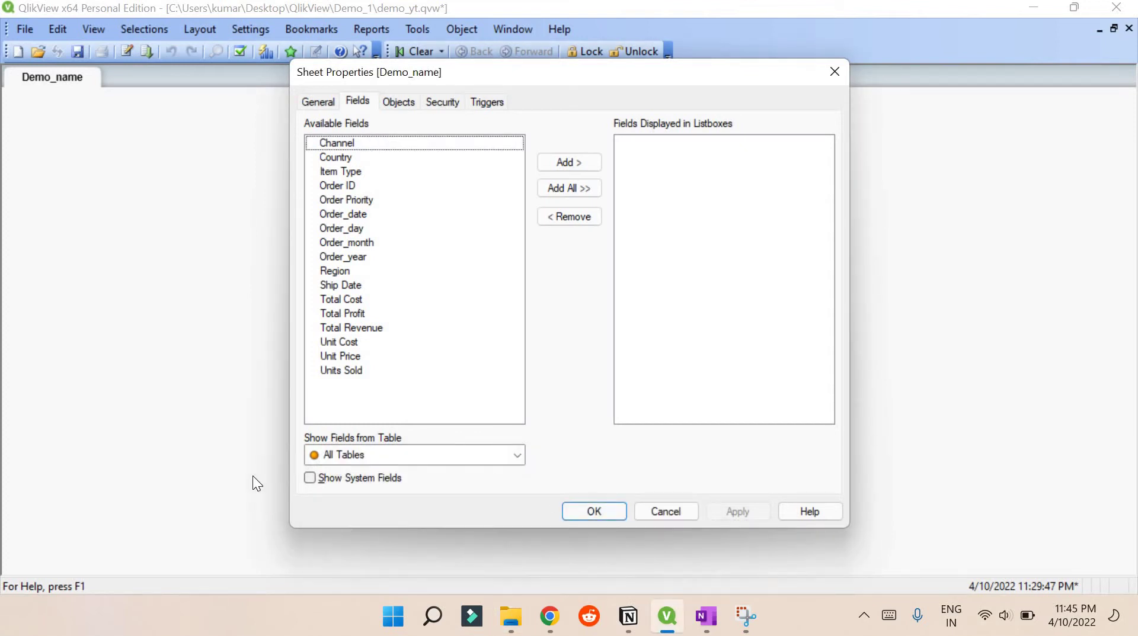
# Confirm Sales_Data.qvd (998 KB) exists in the Desktop's QlikView folder, then return to QlikView.
pyautogui.press('super+e')
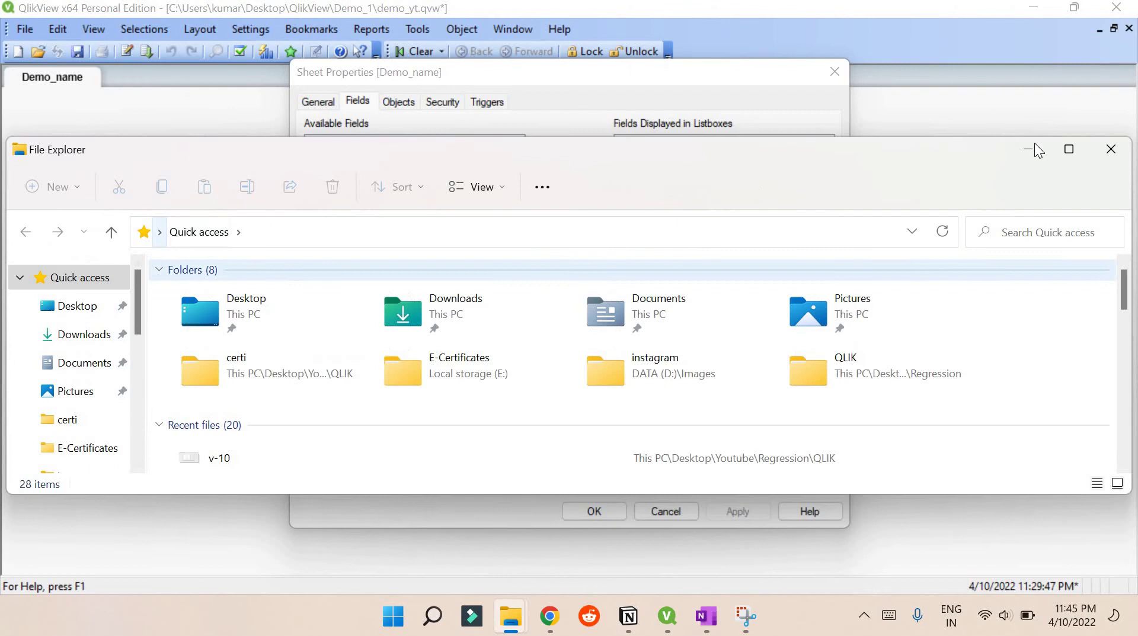
pyautogui.click(1068, 149)
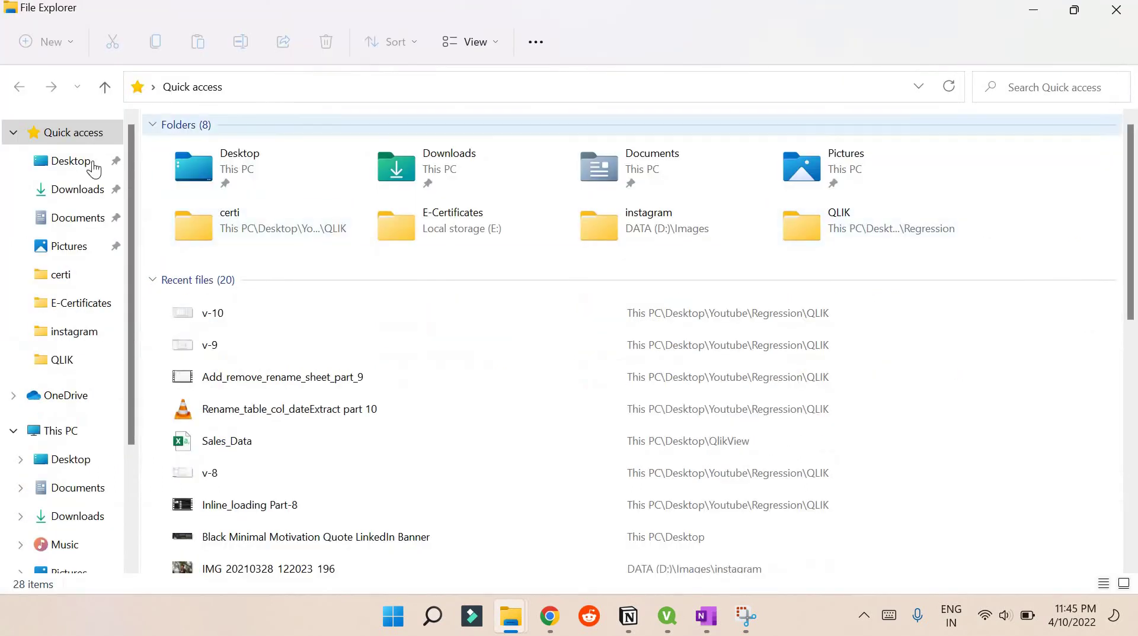
pyautogui.click(89, 161)
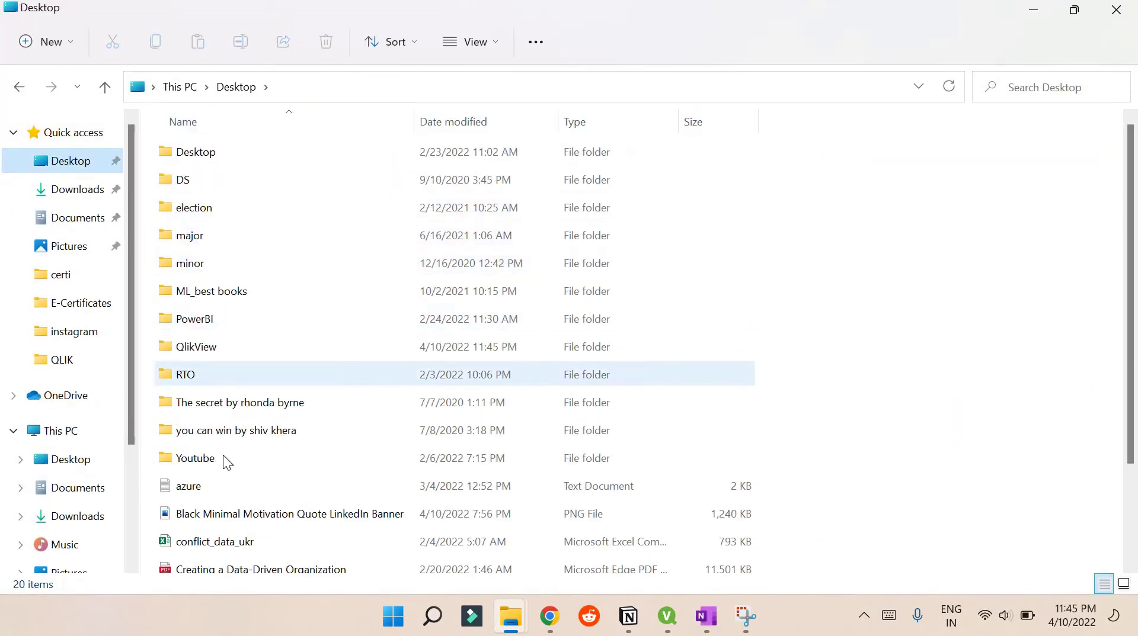
pyautogui.doubleClick(223, 456)
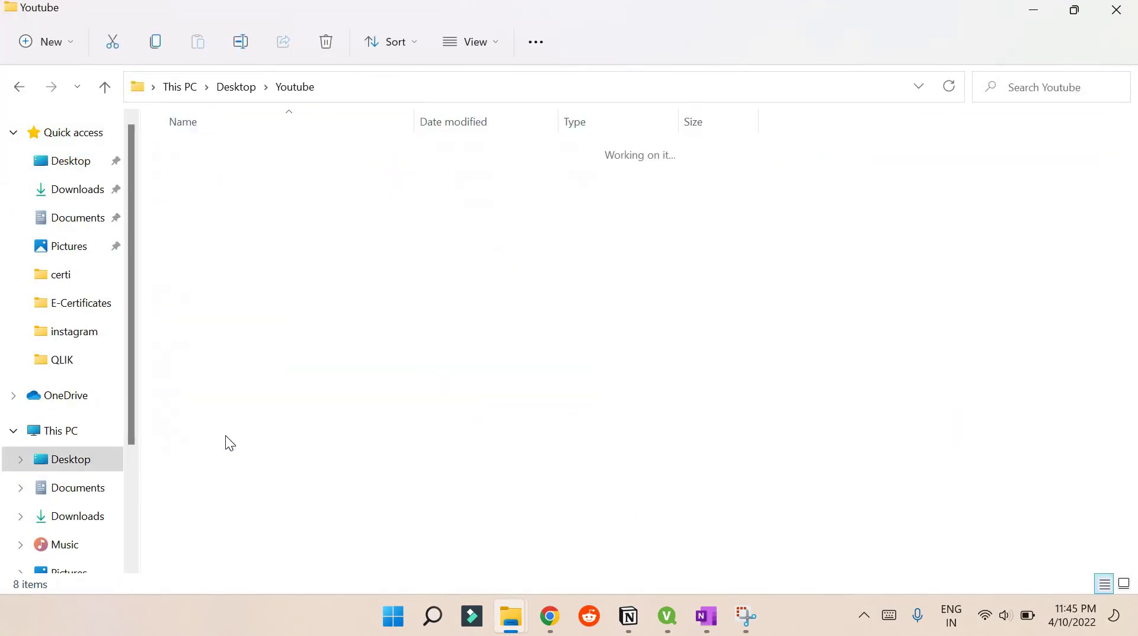
pyautogui.click(237, 90)
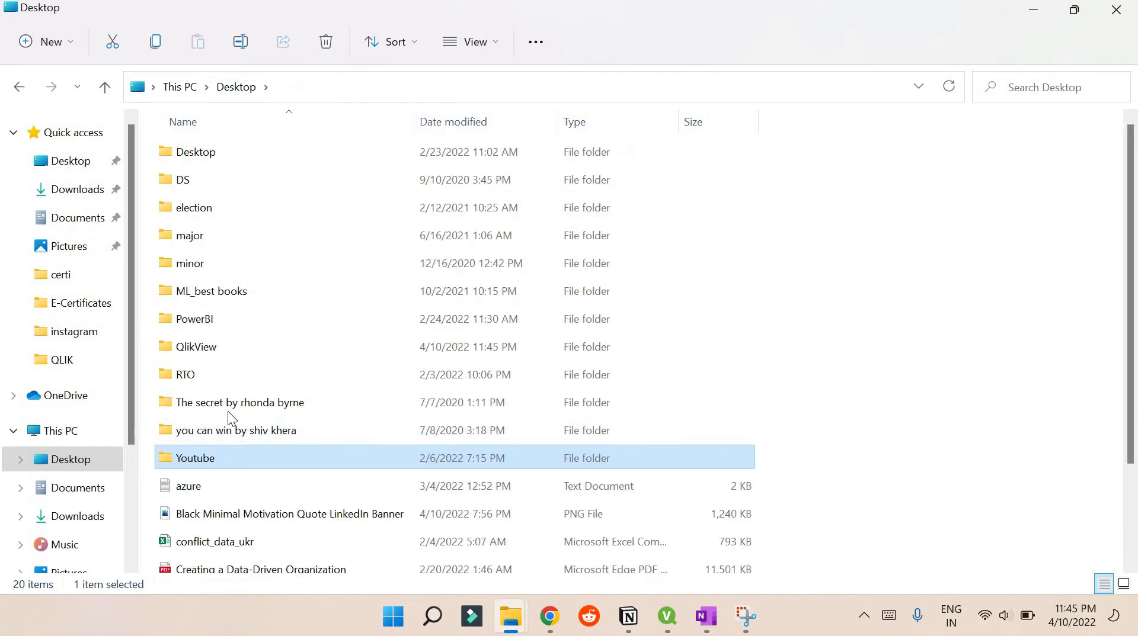
pyautogui.doubleClick(217, 348)
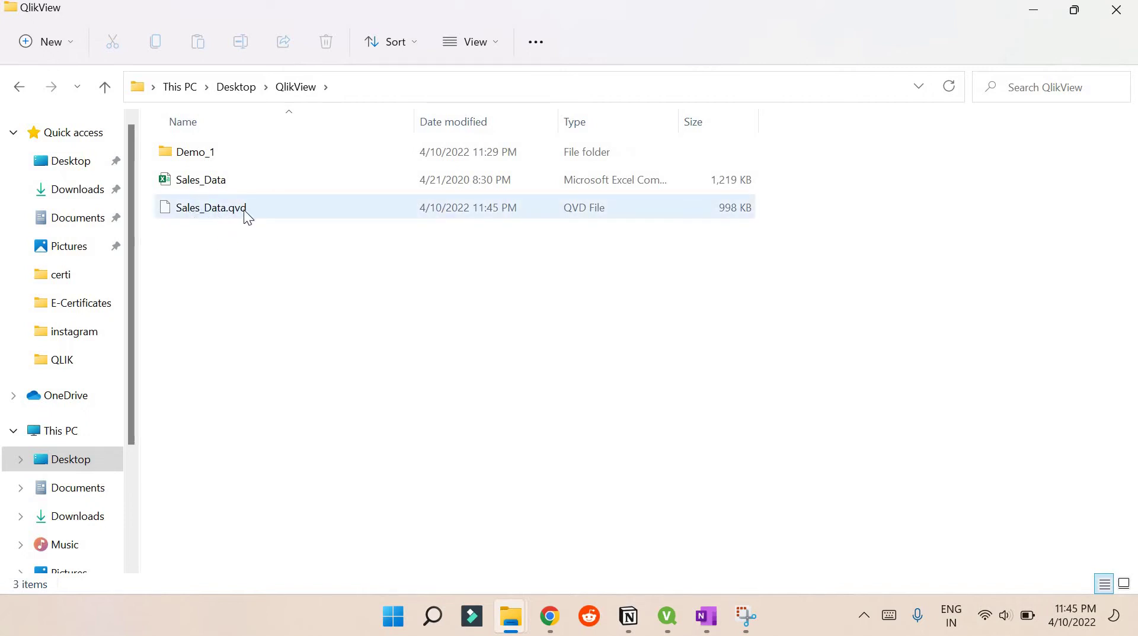
pyautogui.moveTo(245, 213)
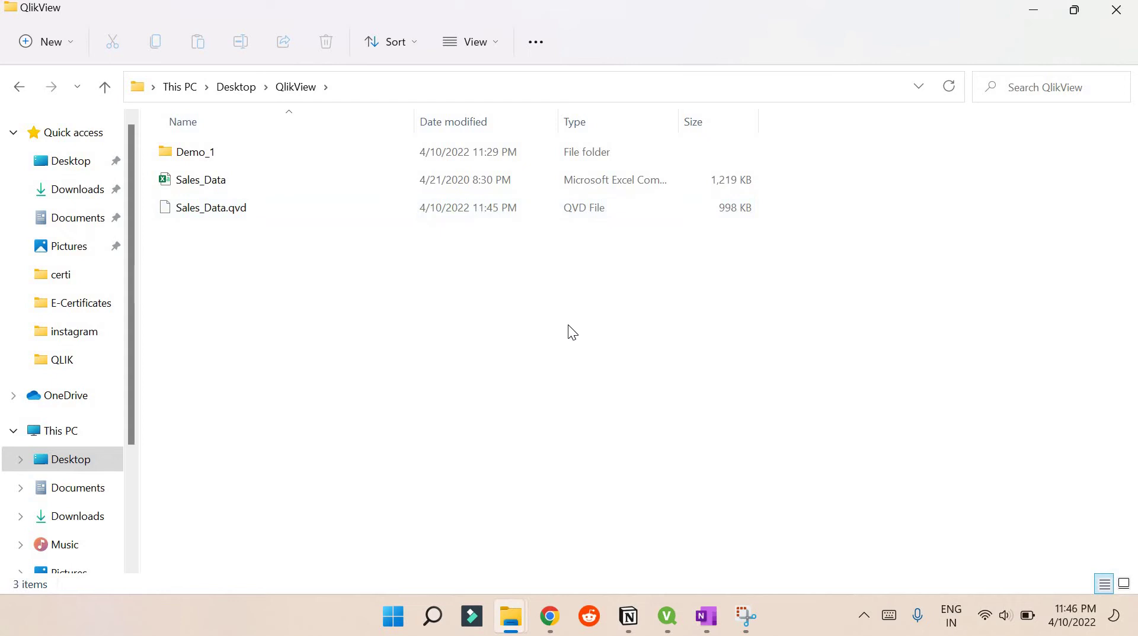
pyautogui.click(668, 617)
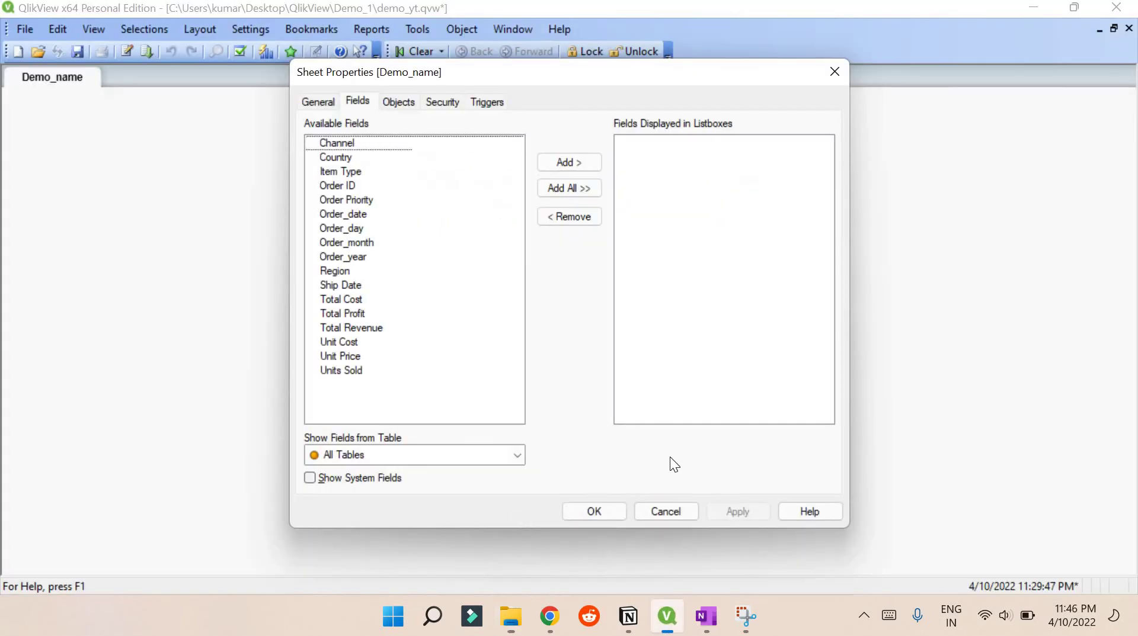
# Cancel Sheet Properties and create a new document, dismissing the Getting Started Wizard.
pyautogui.click(686, 512)
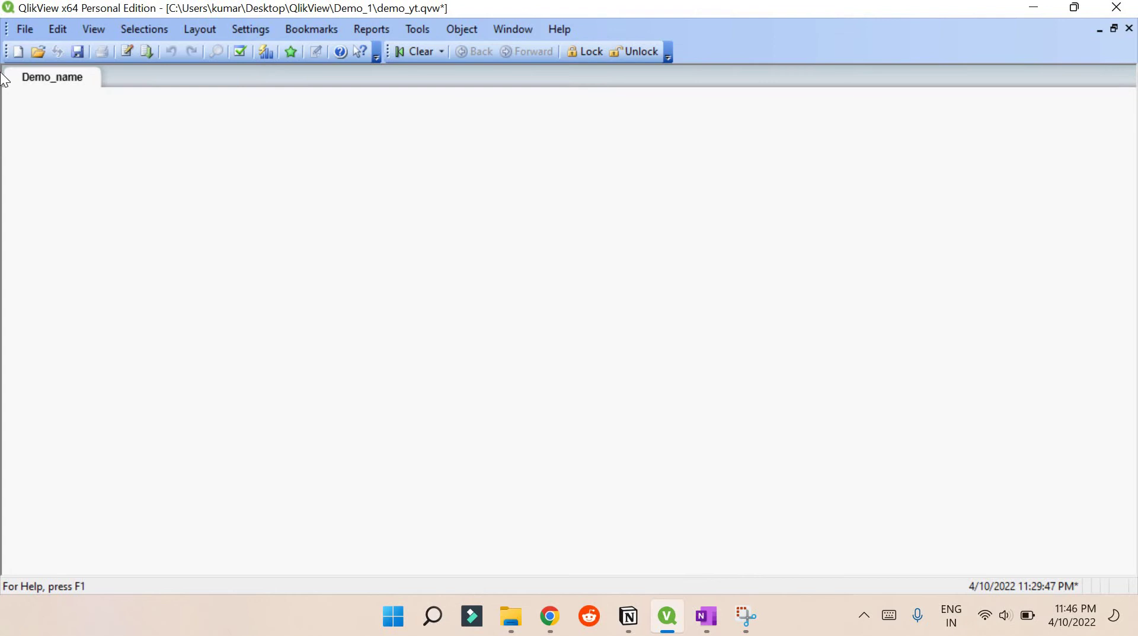
pyautogui.click(24, 29)
pyautogui.click(42, 47)
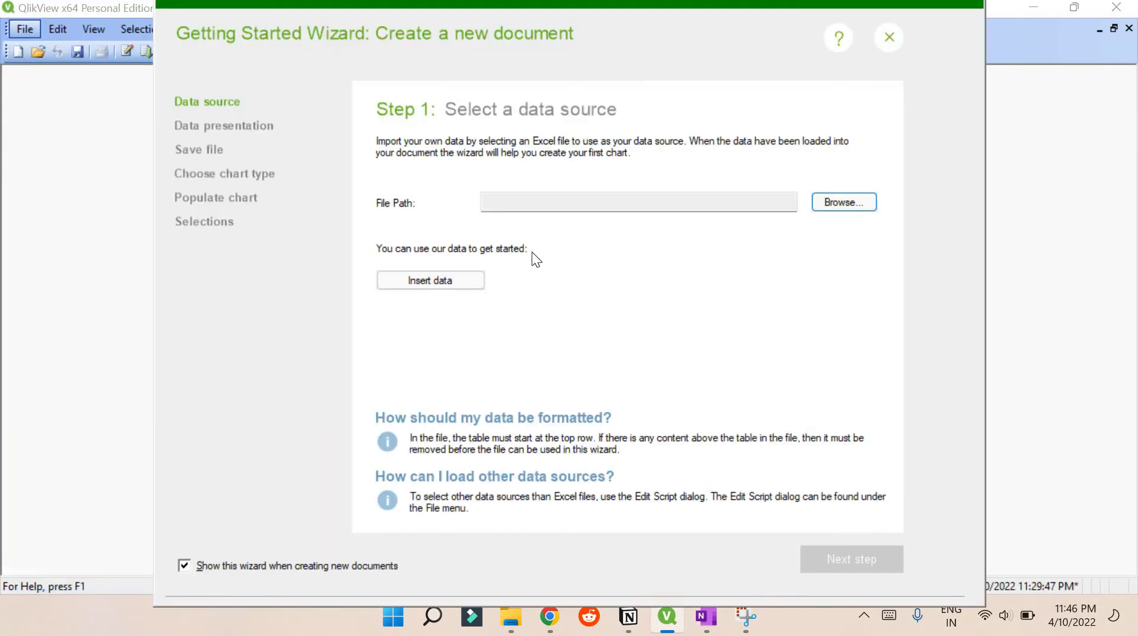
pyautogui.click(887, 40)
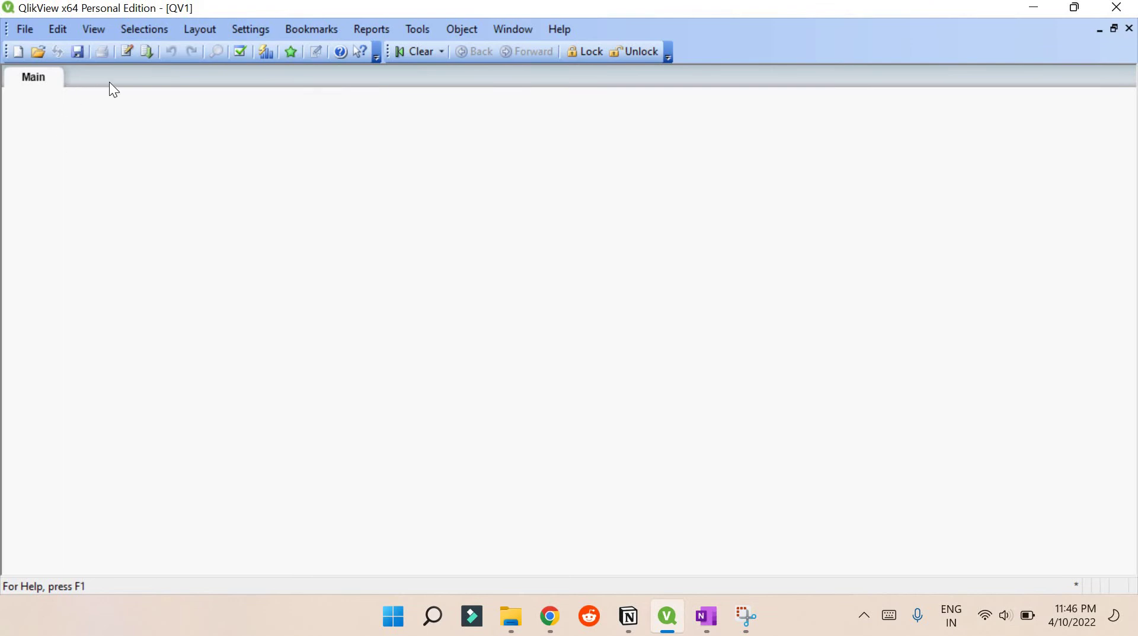
# Save the new document as qvd_reading in the Demo_1 folder.
pyautogui.hotkey('ctrl', 's')
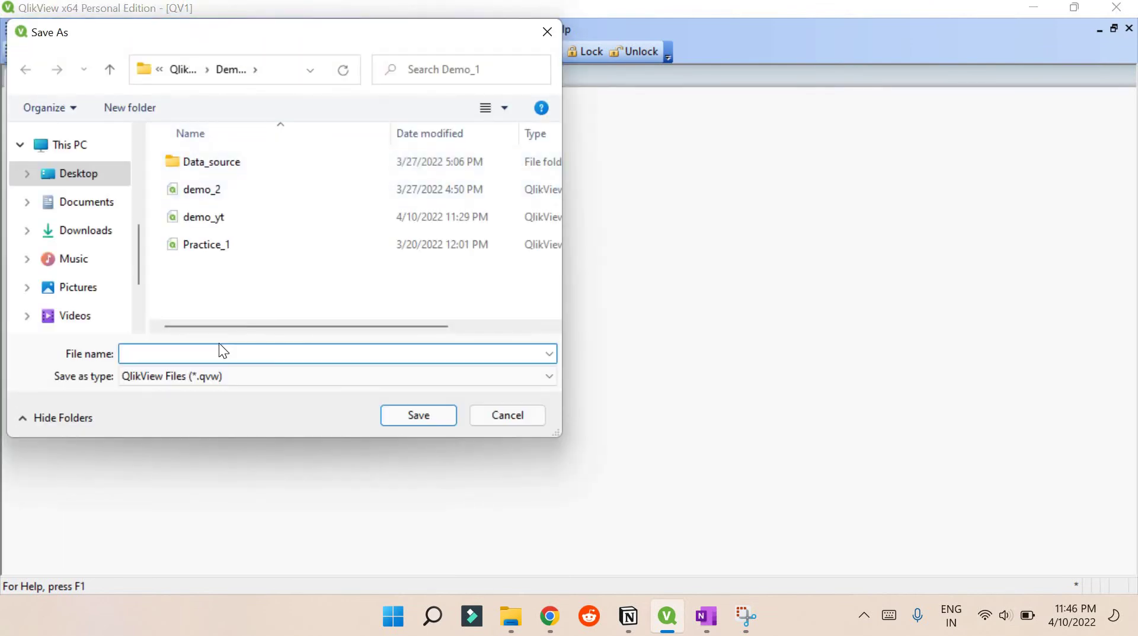
pyautogui.write('qvd_reading')
pyautogui.press('Return')
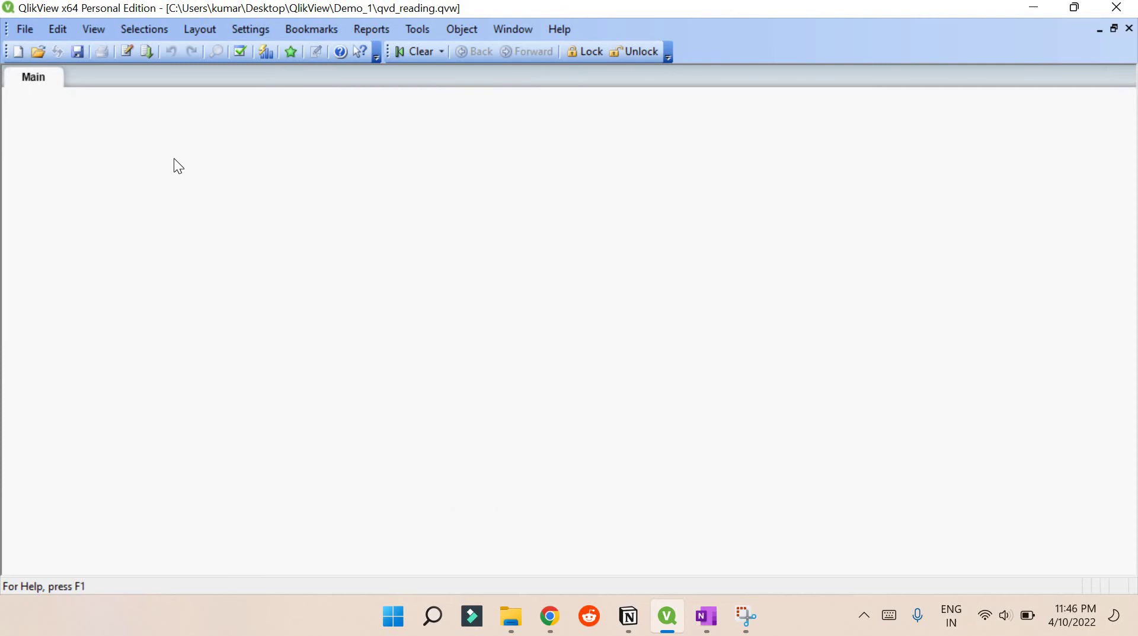
pyautogui.hotkey('ctrl', 'e')
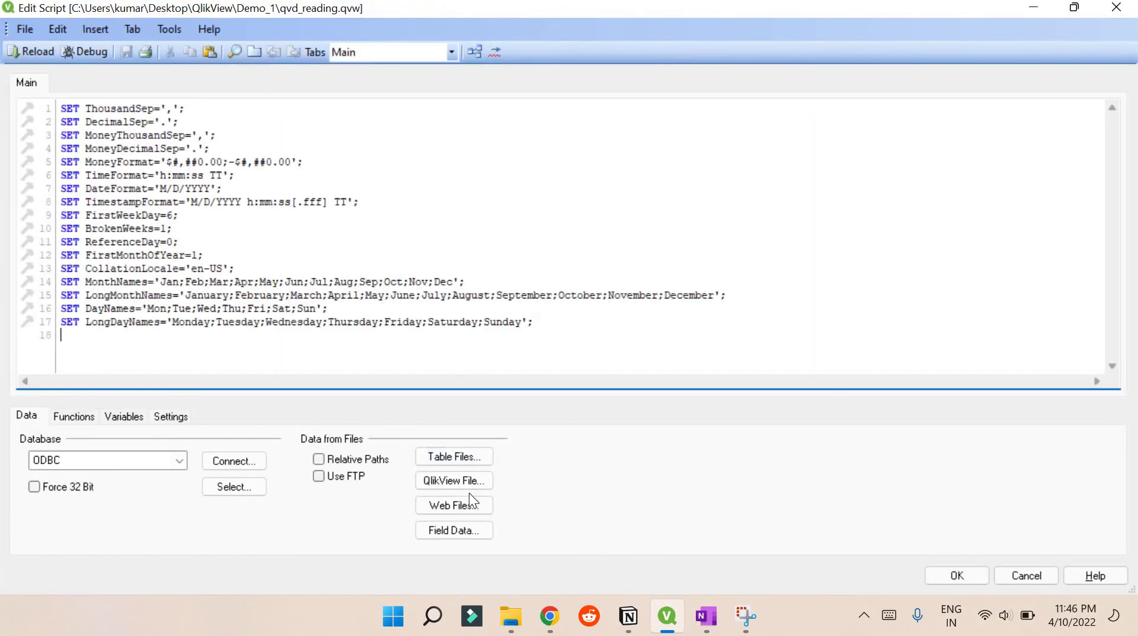
# Load Sales_Data.qvd through Table Files, previewing its Region, Country, order date, units and price columns.
pyautogui.click(466, 458)
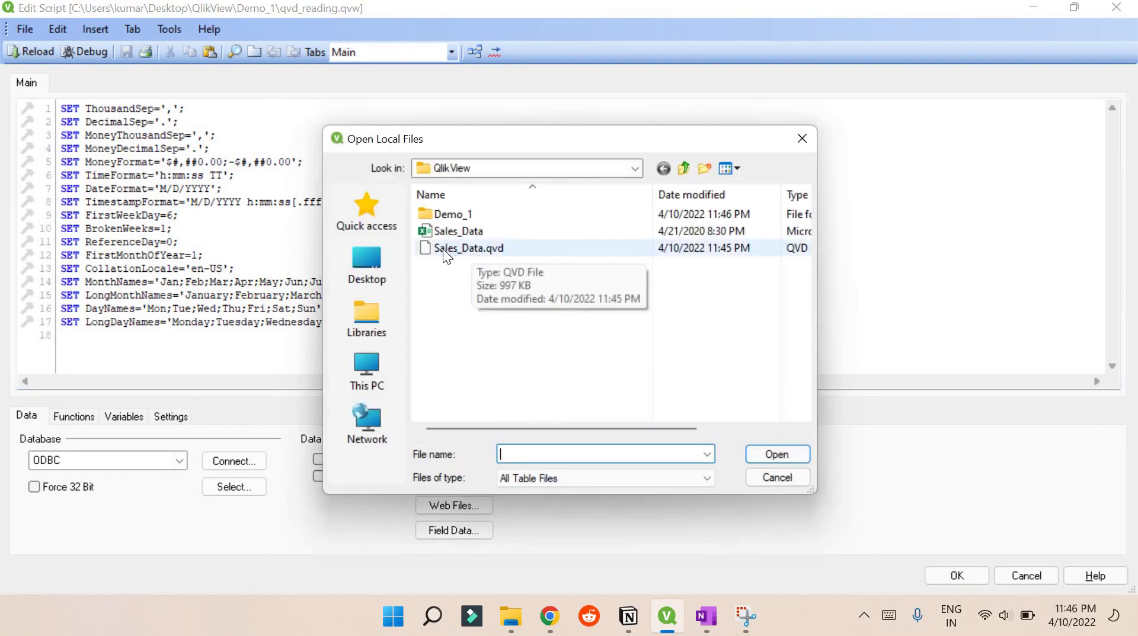
pyautogui.click(516, 248)
pyautogui.click(760, 454)
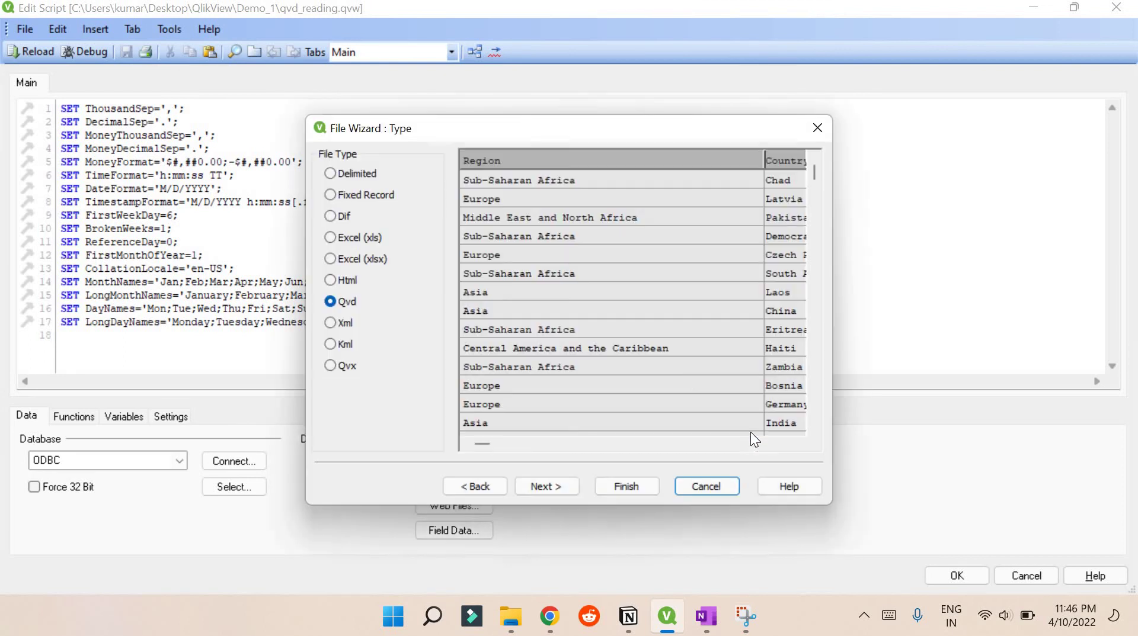
pyautogui.scroll(-2, 596, 330)
pyautogui.moveTo(488, 442)
pyautogui.mouseDown()
pyautogui.moveTo(779, 442)
pyautogui.moveTo(478, 442)
pyautogui.mouseUp()
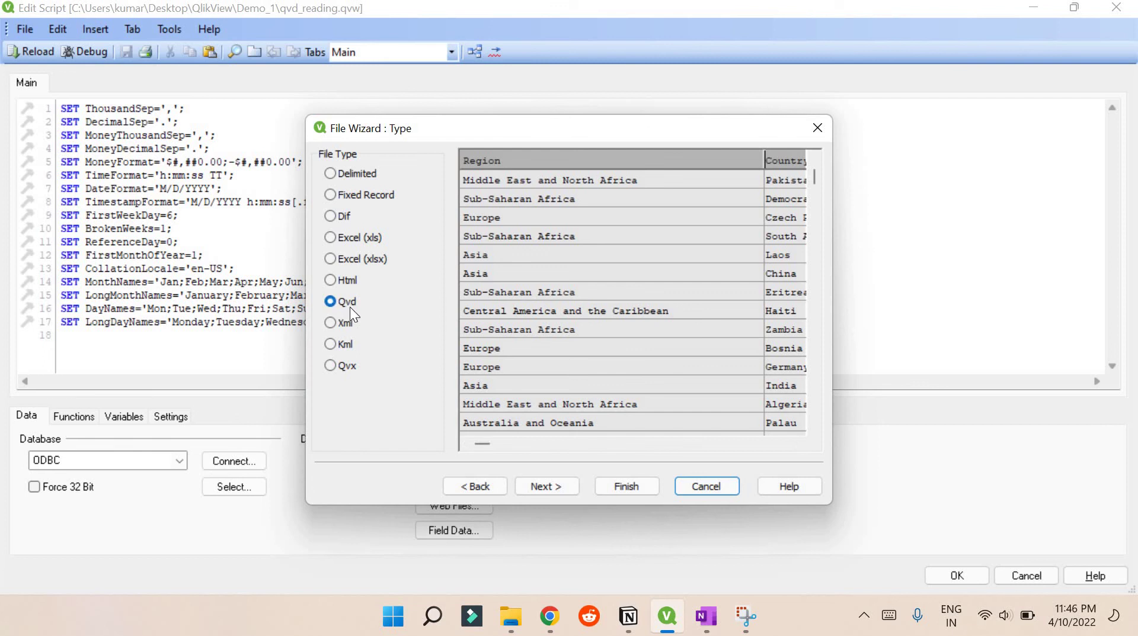
pyautogui.click(627, 486)
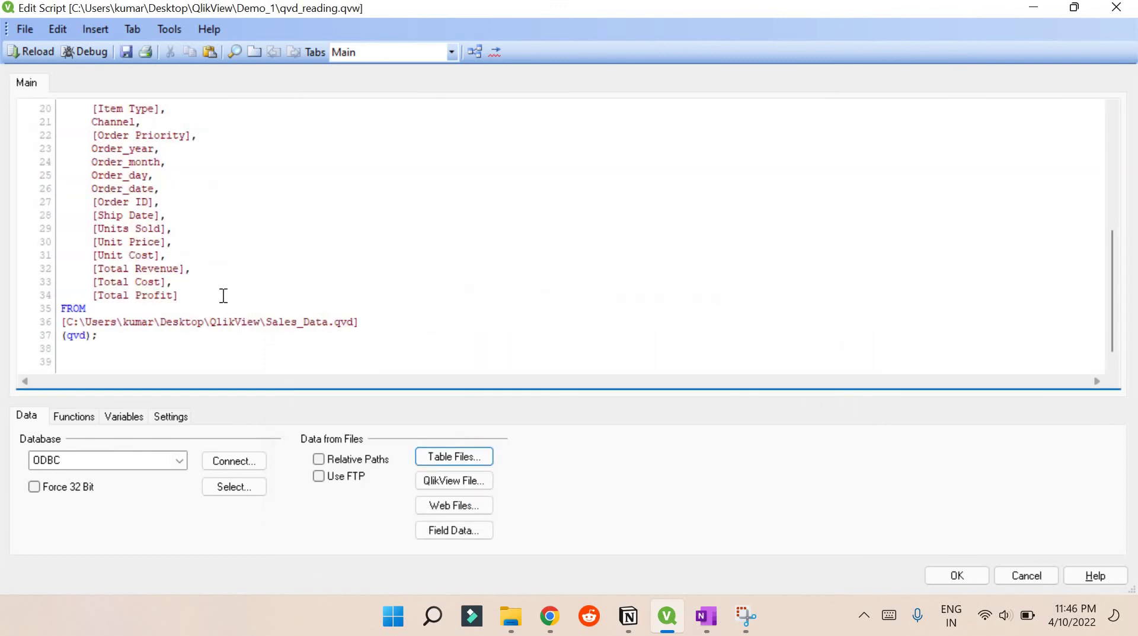
pyautogui.scroll(1, 224, 295)
pyautogui.scroll(1, 224, 295)
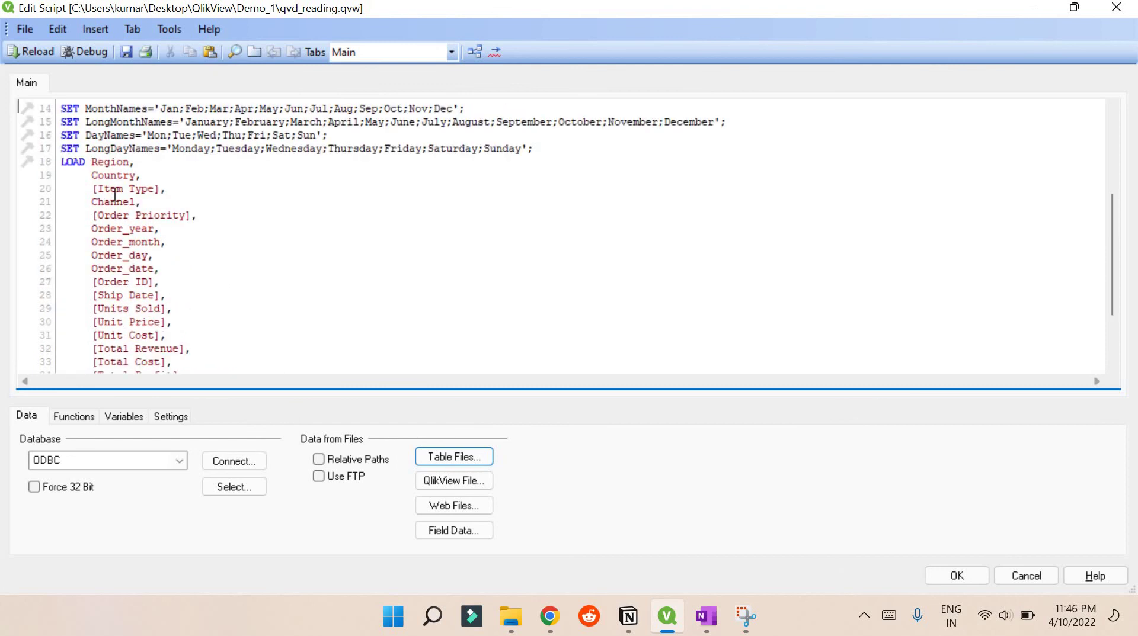
pyautogui.click(92, 228)
pyautogui.keyDown('shift'); pyautogui.click(168, 229); pyautogui.keyUp('shift')
pyautogui.keyDown('shift'); pyautogui.click(170, 240); pyautogui.keyUp('shift')
pyautogui.keyDown('shift'); pyautogui.click(170, 259); pyautogui.keyUp('shift')
pyautogui.scroll(-3, 171, 260)
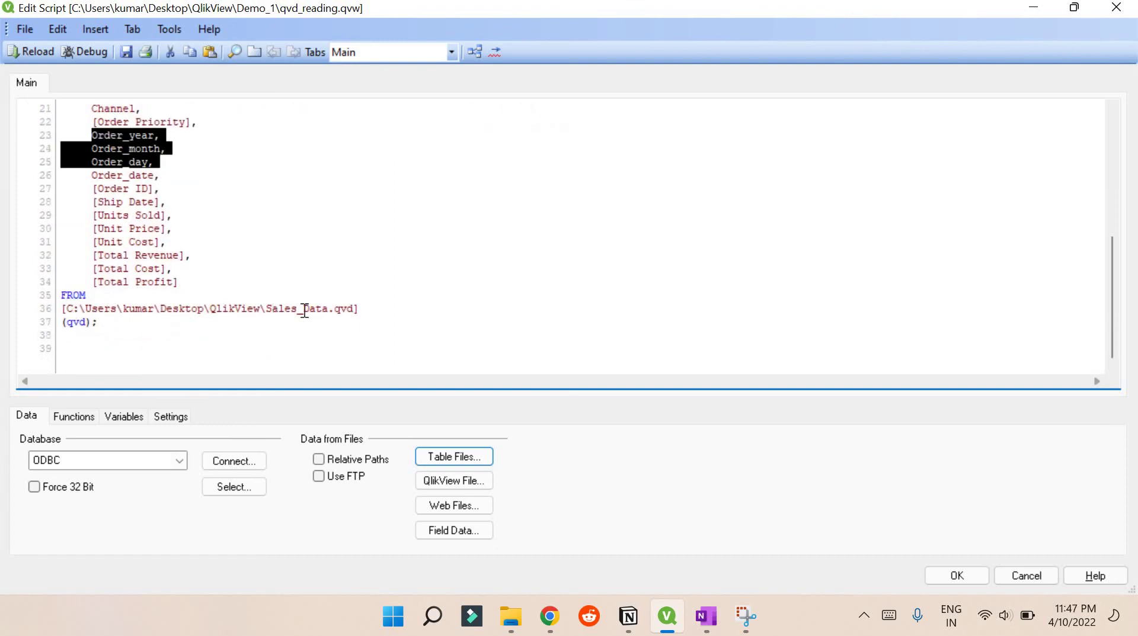
pyautogui.moveTo(272, 309); pyautogui.dragTo(346, 309)
pyautogui.press('Right')
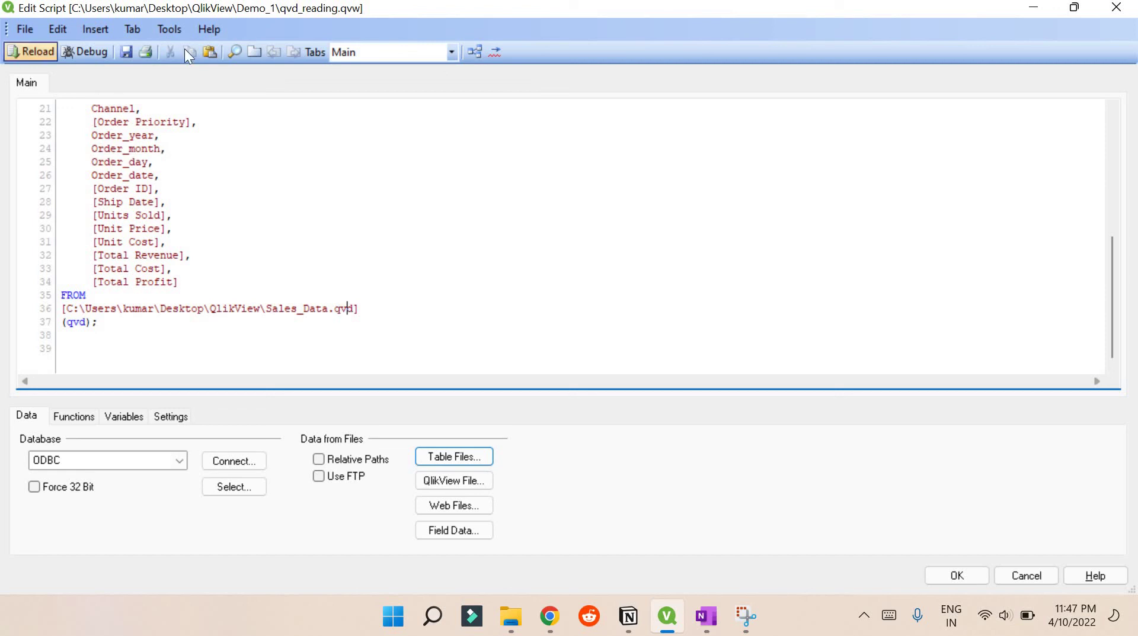
# Reload the qvd_reading script, fetching 10,000 Sales_Data rows from the QVD as an optimized load.
pyautogui.click(30, 56)
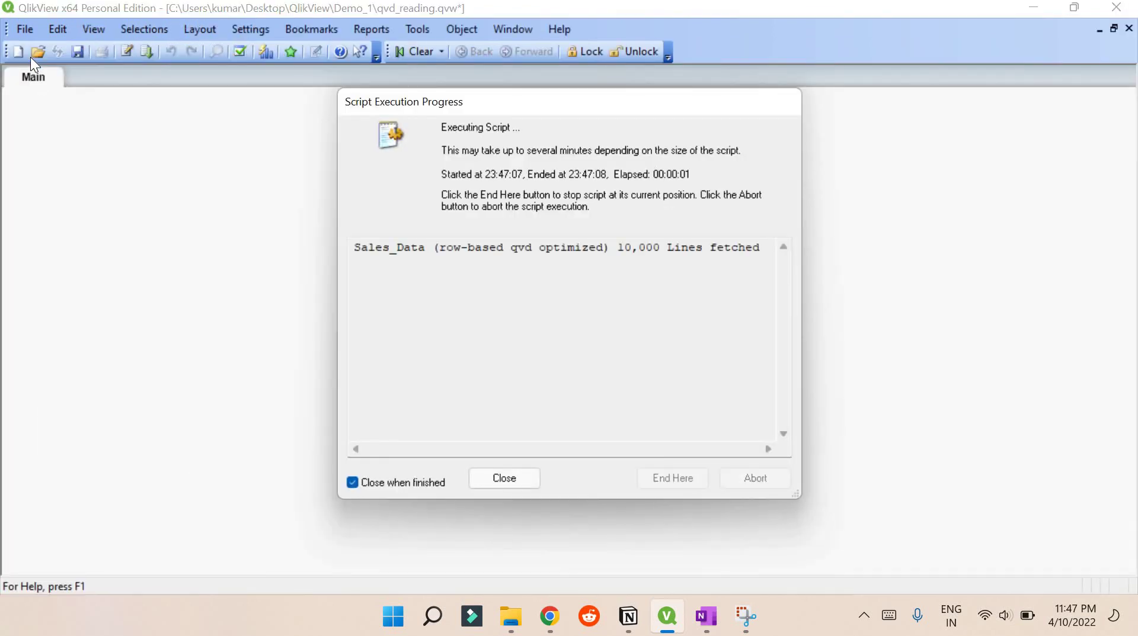